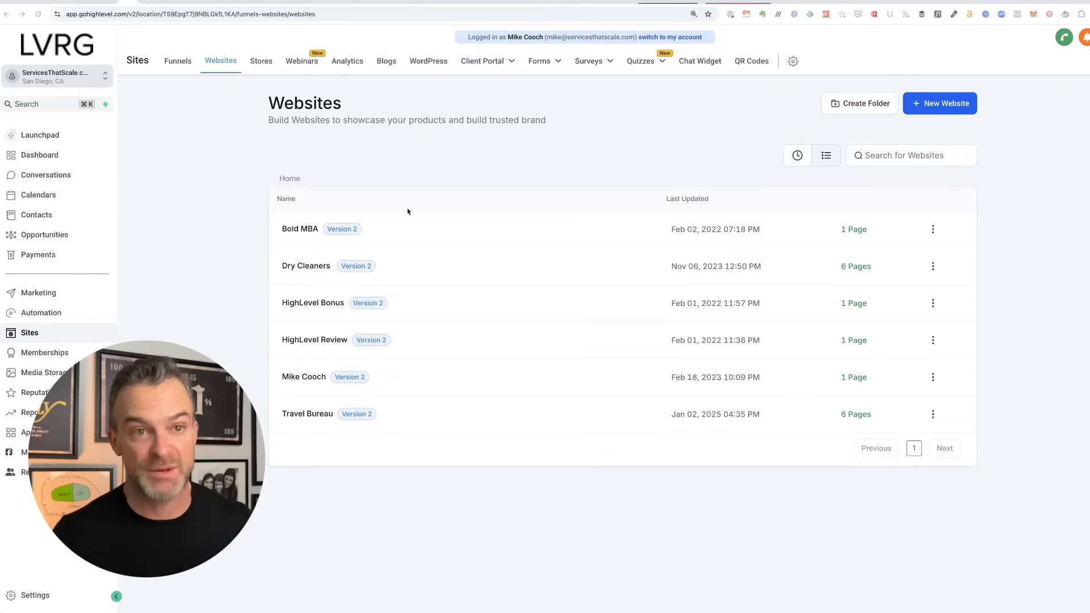
Step: Start a new website from templates and open the template library
{"action": "left_click", "coordinate": [948, 104]}
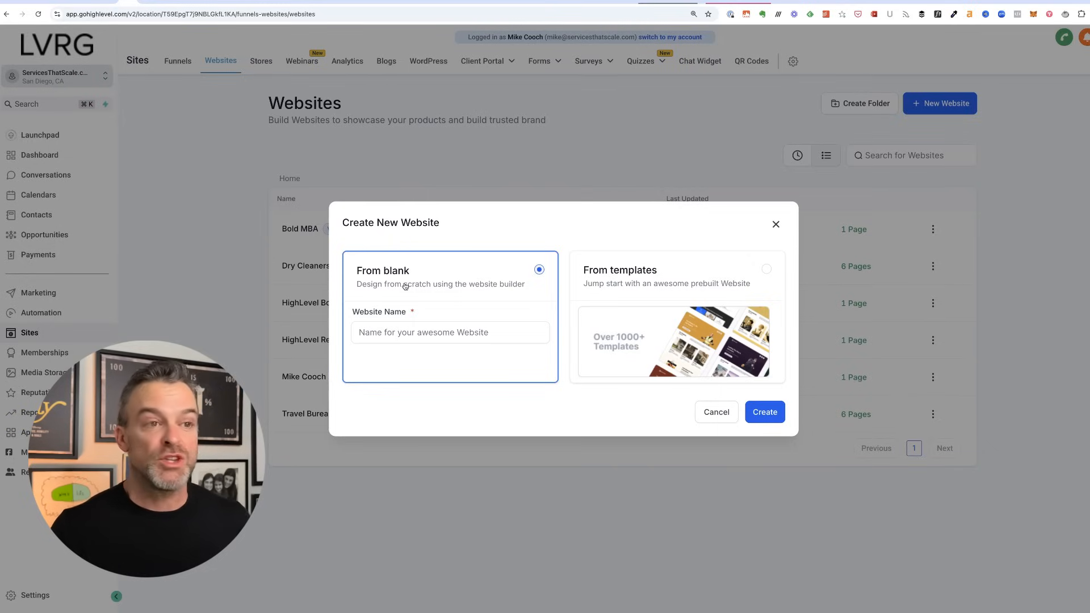
{"action": "left_click", "coordinate": [682, 297]}
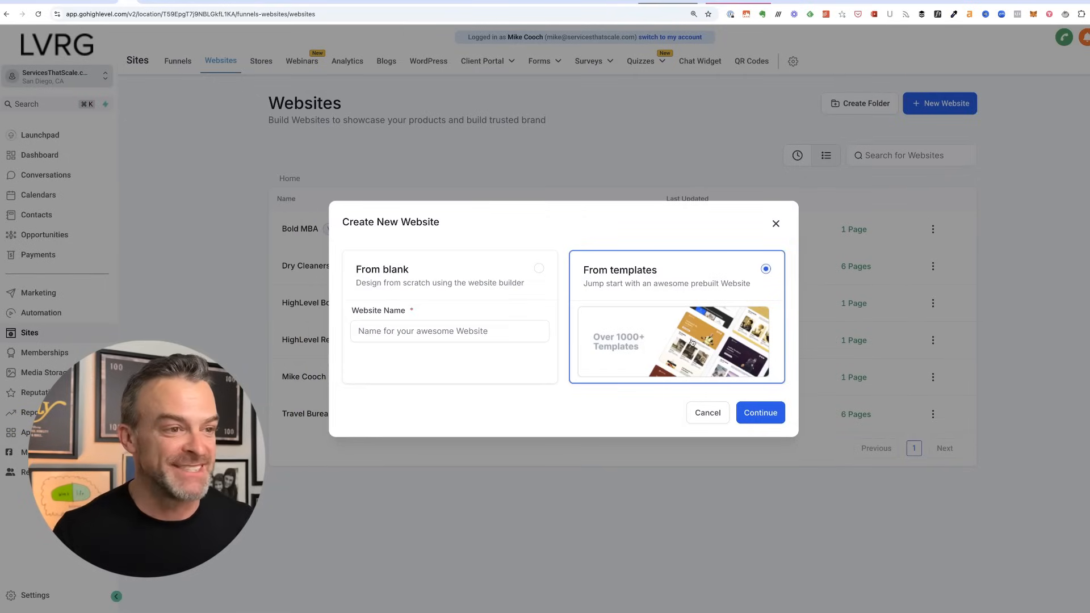
{"action": "left_click", "coordinate": [760, 412]}
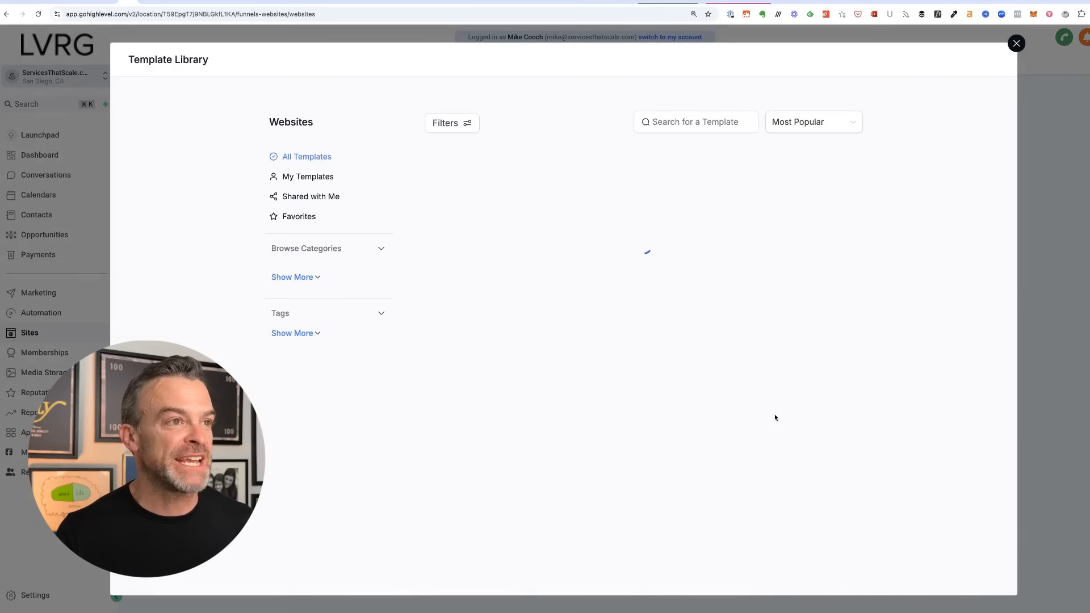
Step: Browse the website templates and the full list of template categories and types
{"action": "scroll", "coordinate": [754, 269], "scroll_direction": "down", "scroll_amount": 5}
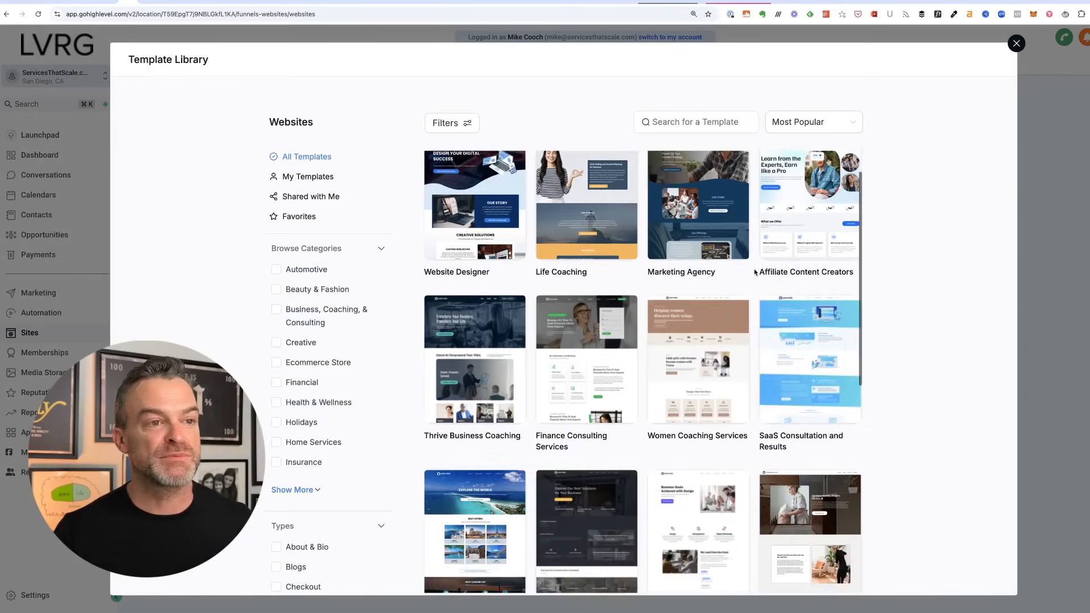
{"action": "scroll", "coordinate": [753, 267], "scroll_direction": "up", "scroll_amount": 3}
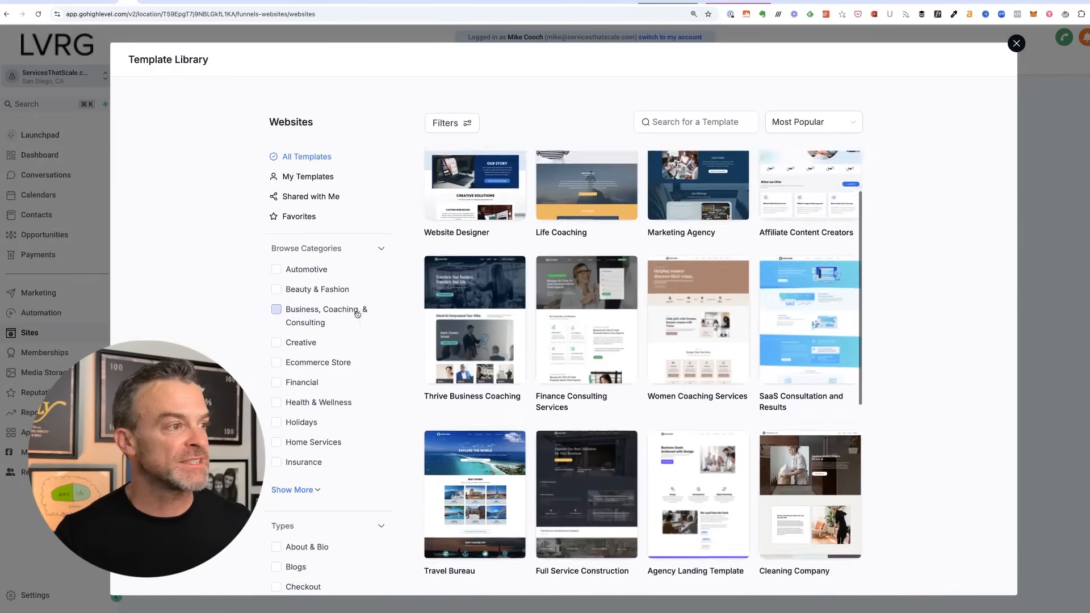
{"action": "scroll", "coordinate": [315, 301], "scroll_direction": "down", "scroll_amount": 2}
{"action": "scroll", "coordinate": [322, 322], "scroll_direction": "down", "scroll_amount": 1}
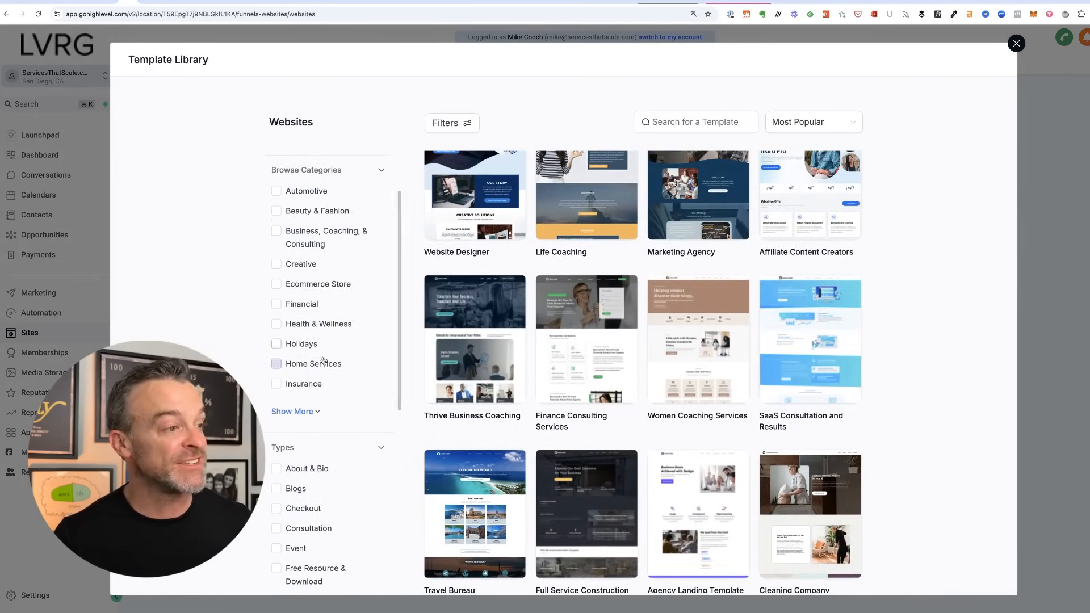
{"action": "scroll", "coordinate": [329, 355], "scroll_direction": "up", "scroll_amount": 2}
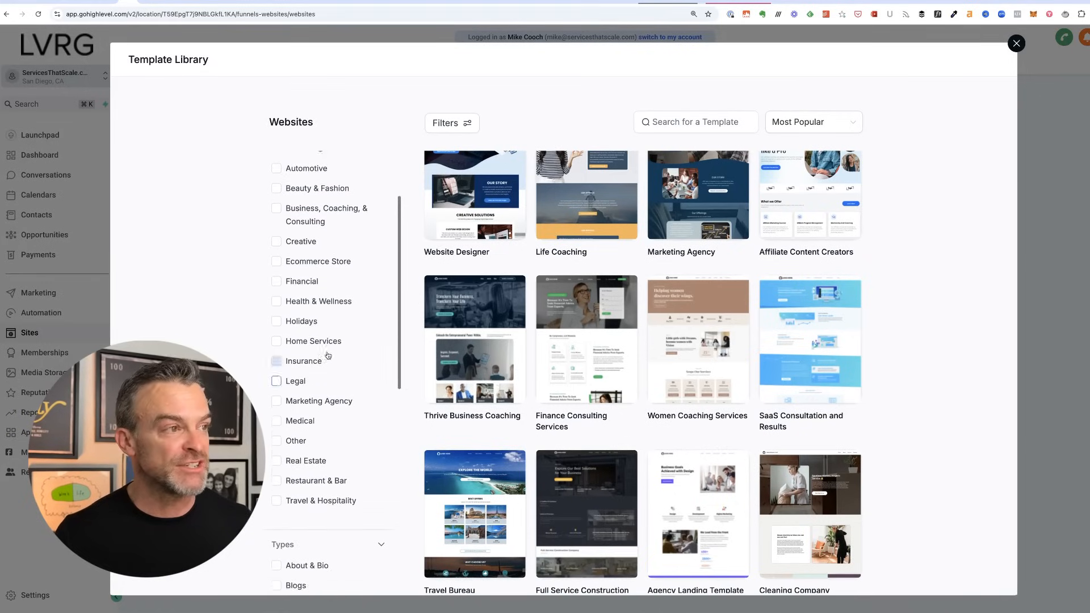
{"action": "scroll", "coordinate": [612, 367], "scroll_direction": "up", "scroll_amount": 1}
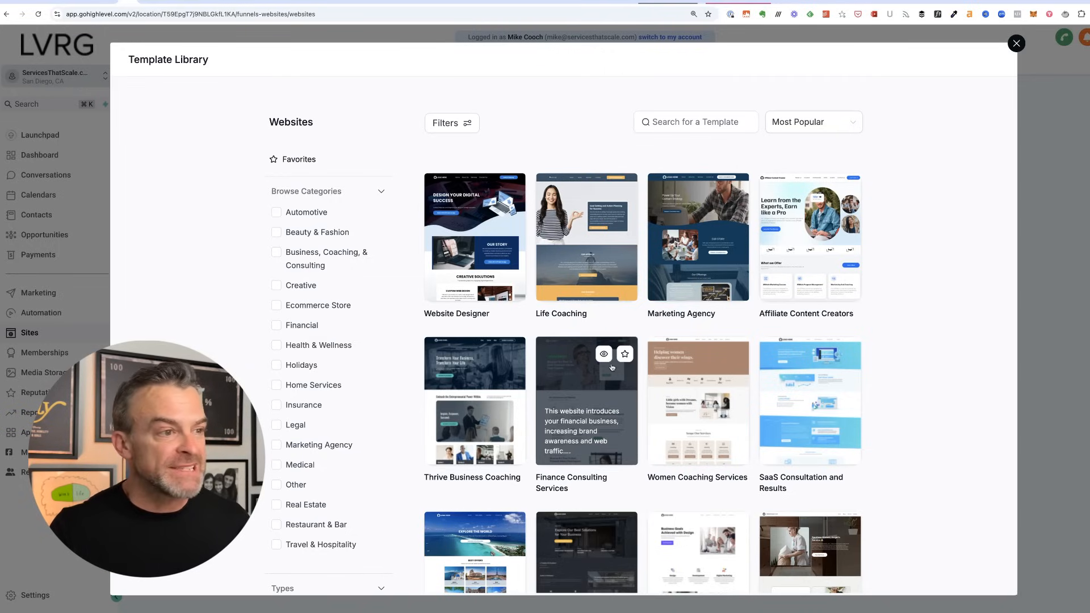
{"action": "scroll", "coordinate": [269, 363], "scroll_direction": "down", "scroll_amount": 3}
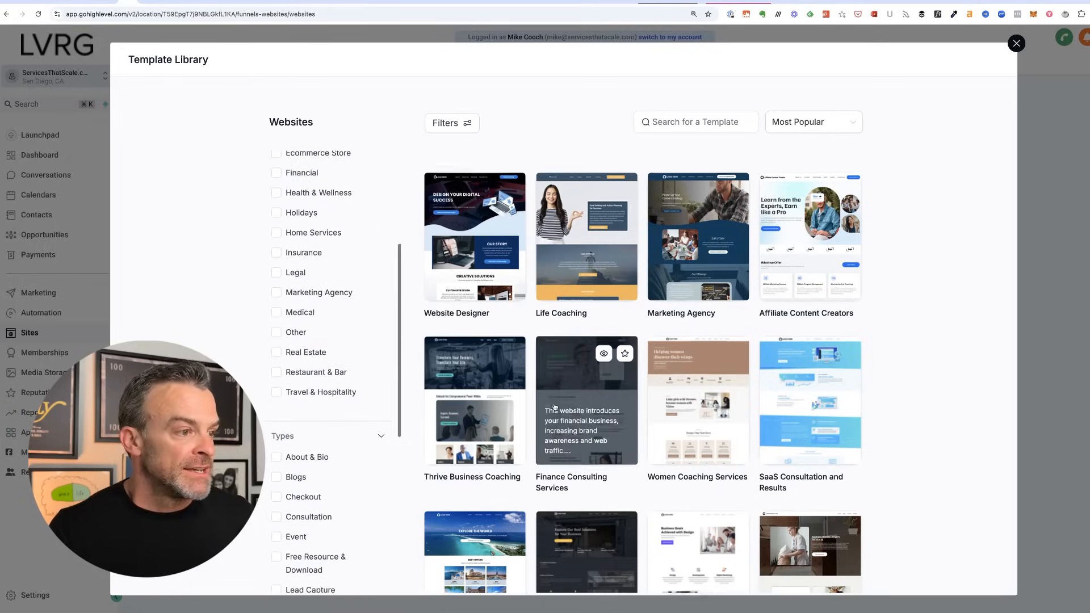
{"action": "scroll", "coordinate": [546, 421], "scroll_direction": "down", "scroll_amount": 3}
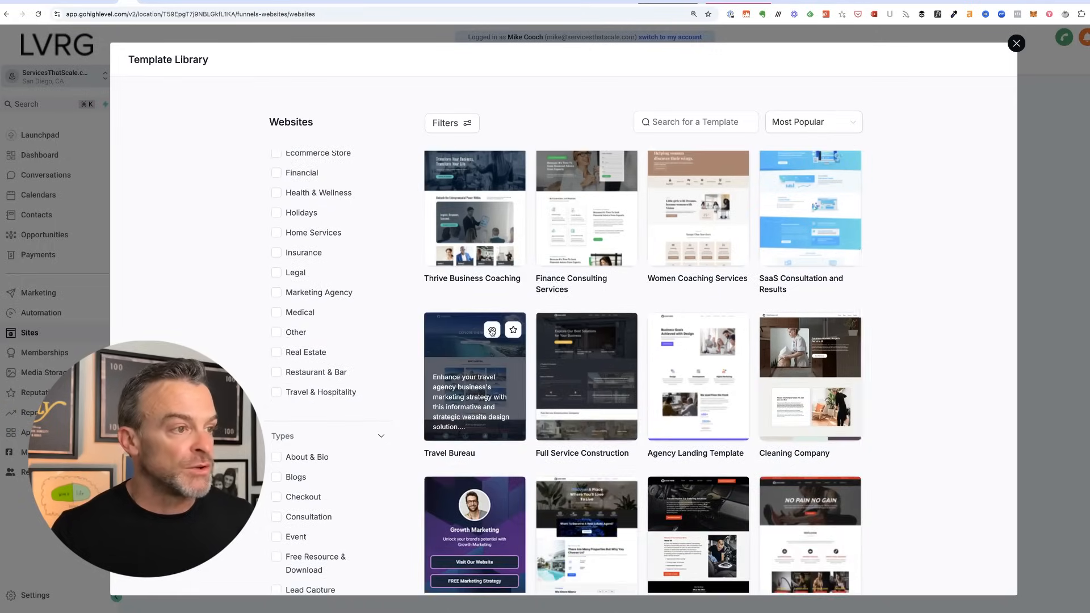
Step: Preview the Travel Bureau template and examine its sections from the hero banner down to the frequently asked questions
{"action": "left_click", "coordinate": [491, 333]}
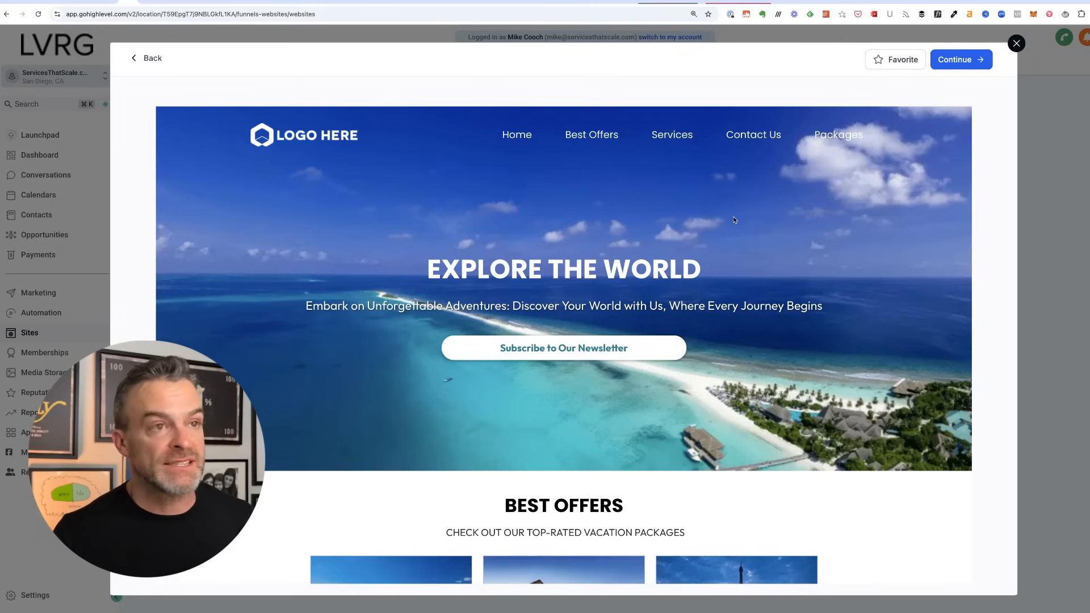
{"action": "scroll", "coordinate": [734, 220], "scroll_direction": "down", "scroll_amount": 1}
{"action": "scroll", "coordinate": [734, 221], "scroll_direction": "up", "scroll_amount": 1}
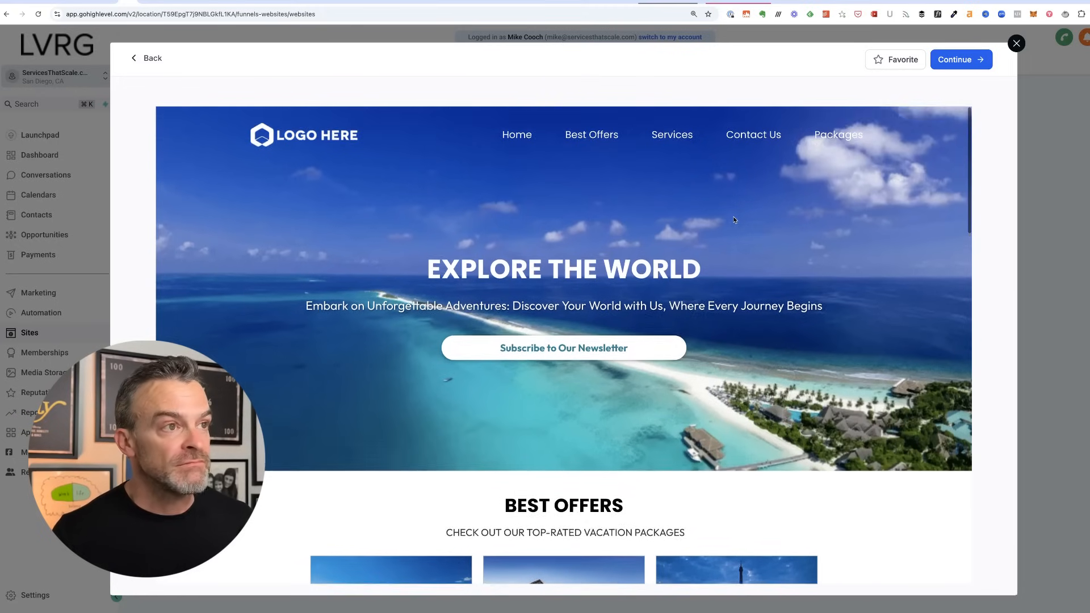
{"action": "scroll", "coordinate": [734, 220], "scroll_direction": "down", "scroll_amount": 1}
{"action": "scroll", "coordinate": [734, 220], "scroll_direction": "down", "scroll_amount": 8}
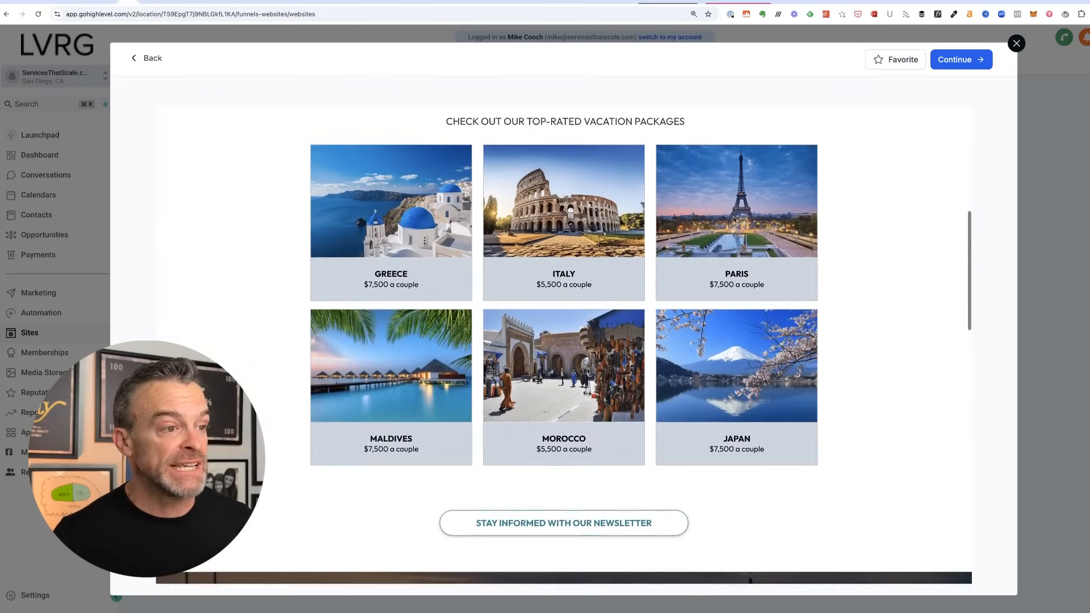
{"action": "scroll", "coordinate": [734, 219], "scroll_direction": "down", "scroll_amount": 3}
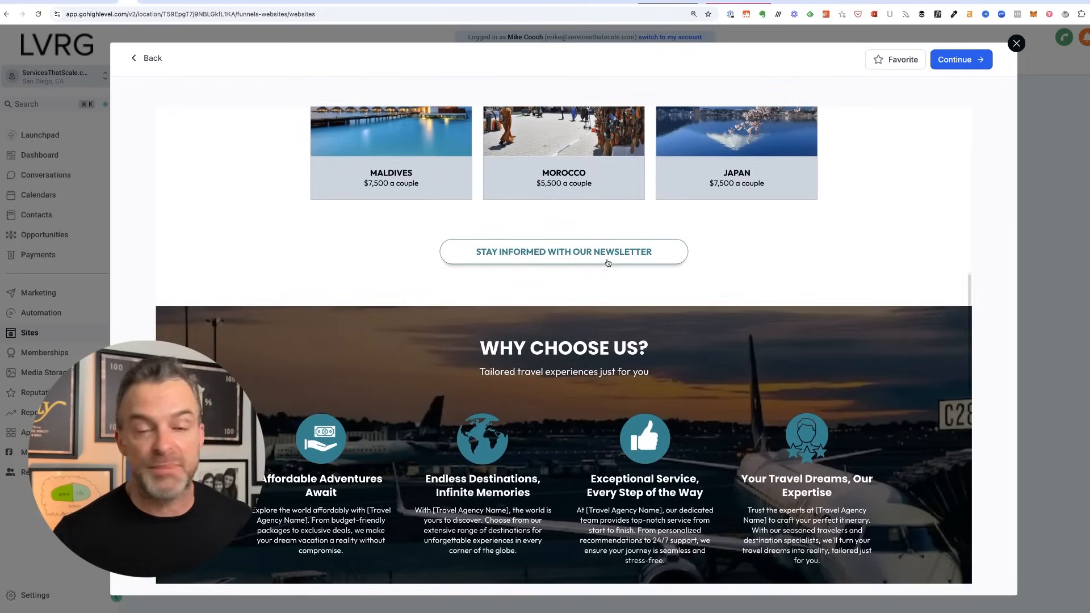
{"action": "scroll", "coordinate": [607, 262], "scroll_direction": "down", "scroll_amount": 4}
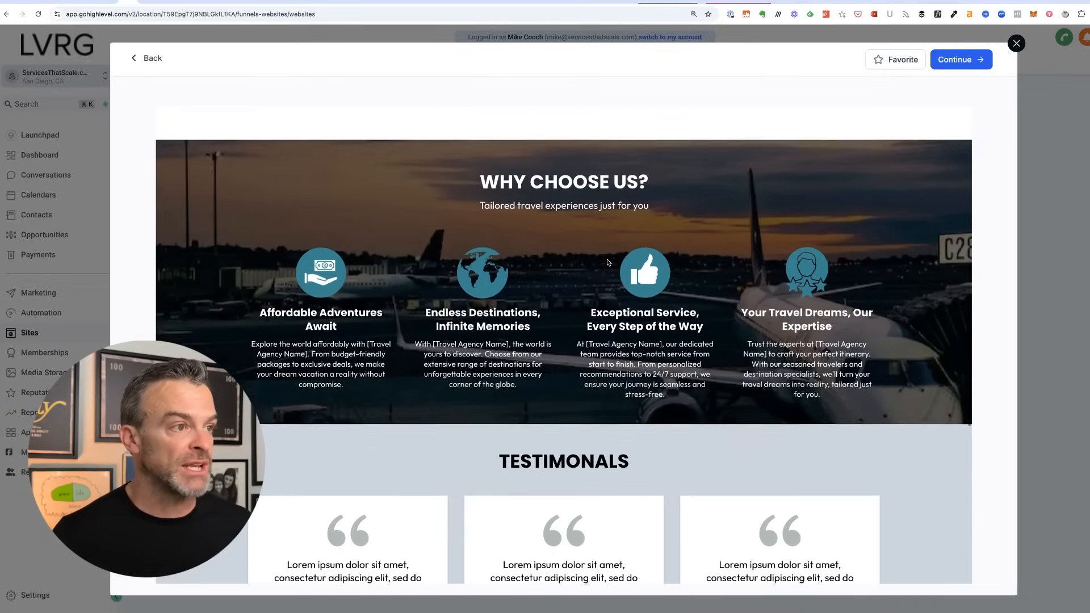
{"action": "scroll", "coordinate": [649, 303], "scroll_direction": "down", "scroll_amount": 8}
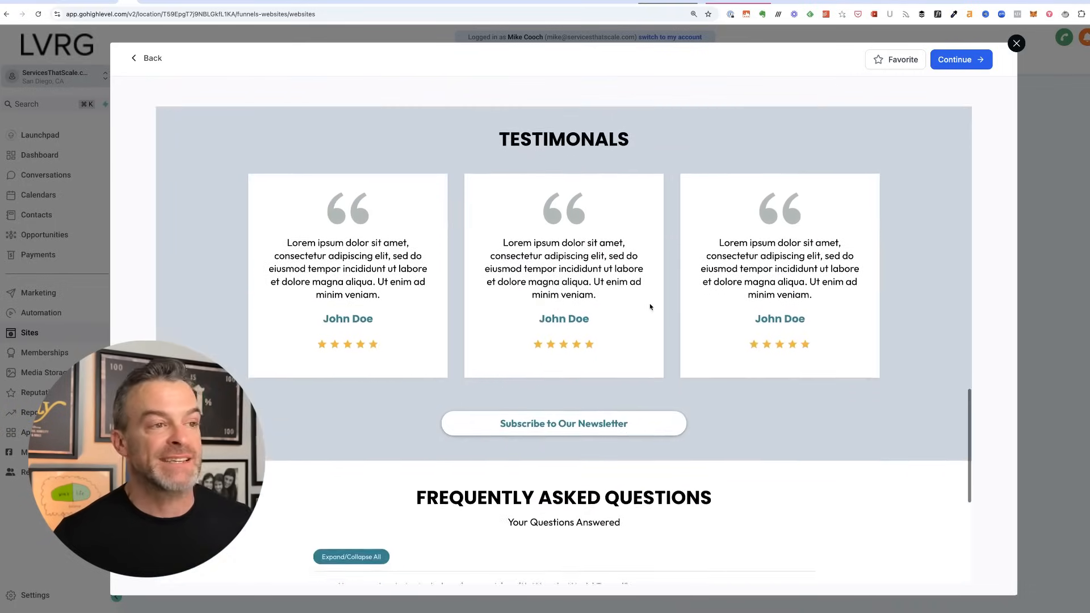
{"action": "scroll", "coordinate": [650, 306], "scroll_direction": "down", "scroll_amount": 3}
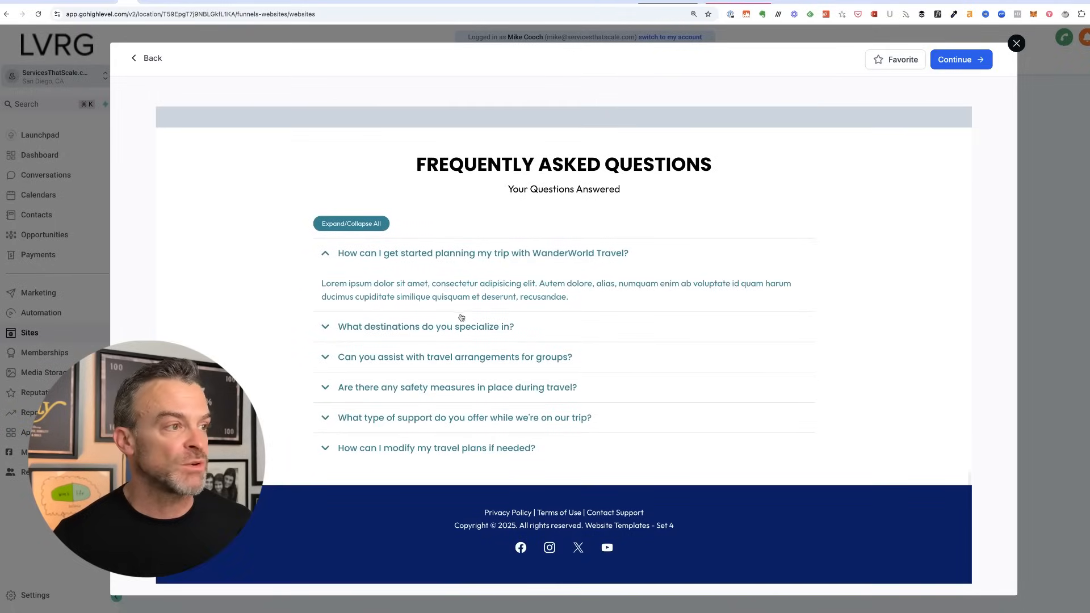
Step: Collapse the first FAQ answer in the preview, and expand and collapse the question about destinations
{"action": "left_click", "coordinate": [321, 253]}
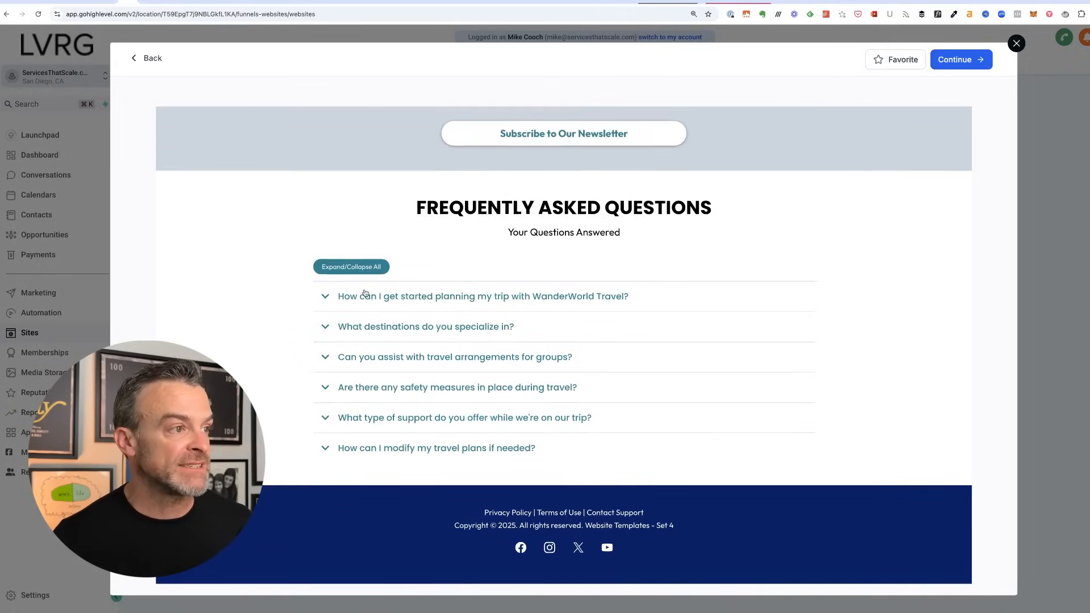
{"action": "left_click", "coordinate": [328, 327]}
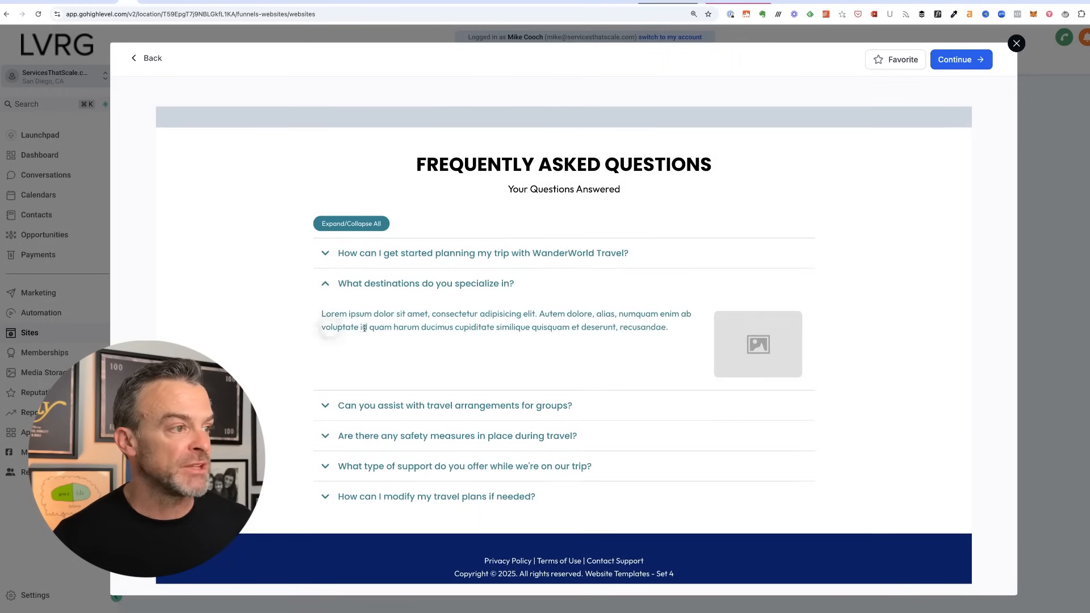
{"action": "left_click", "coordinate": [319, 284]}
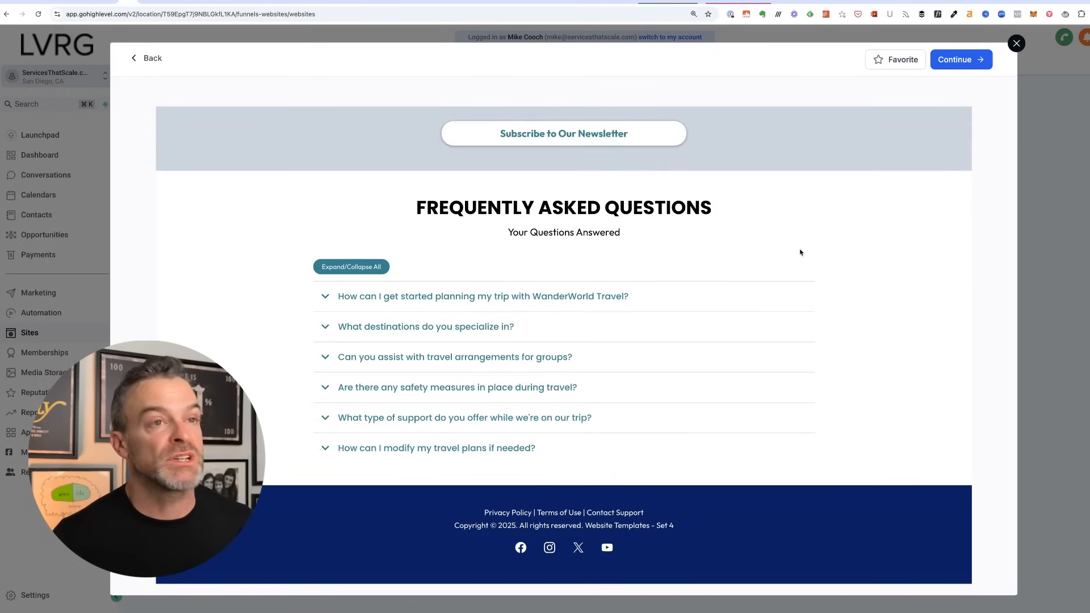
Step: Close the personalized itinerary popup in the preview and continue with the Travel Bureau template into the page builder
{"action": "scroll", "coordinate": [839, 235], "scroll_direction": "up", "scroll_amount": 4}
{"action": "scroll", "coordinate": [839, 235], "scroll_direction": "up", "scroll_amount": 15}
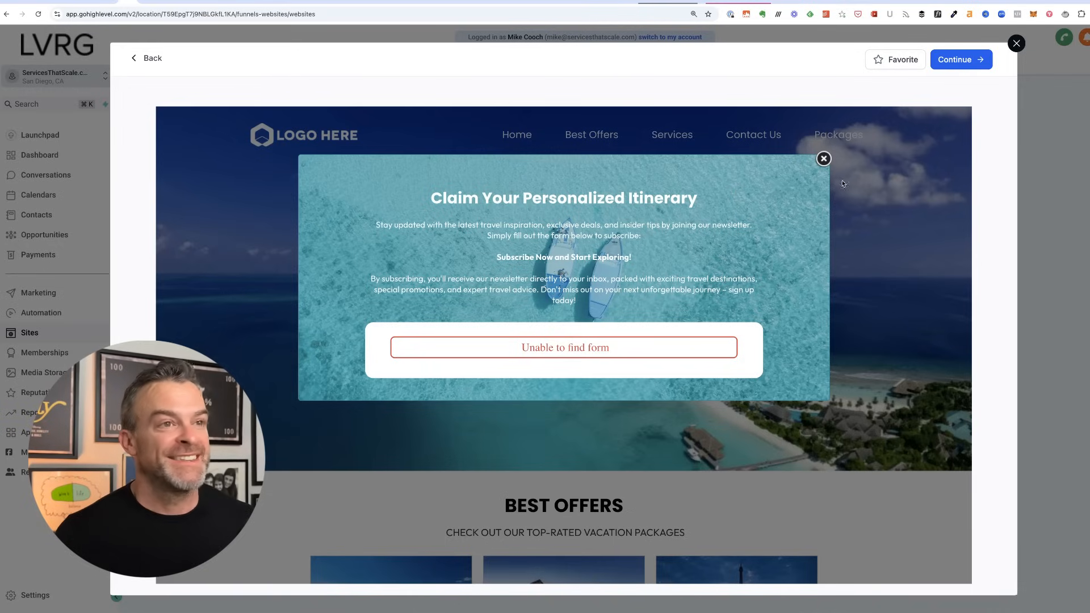
{"action": "left_click", "coordinate": [823, 159]}
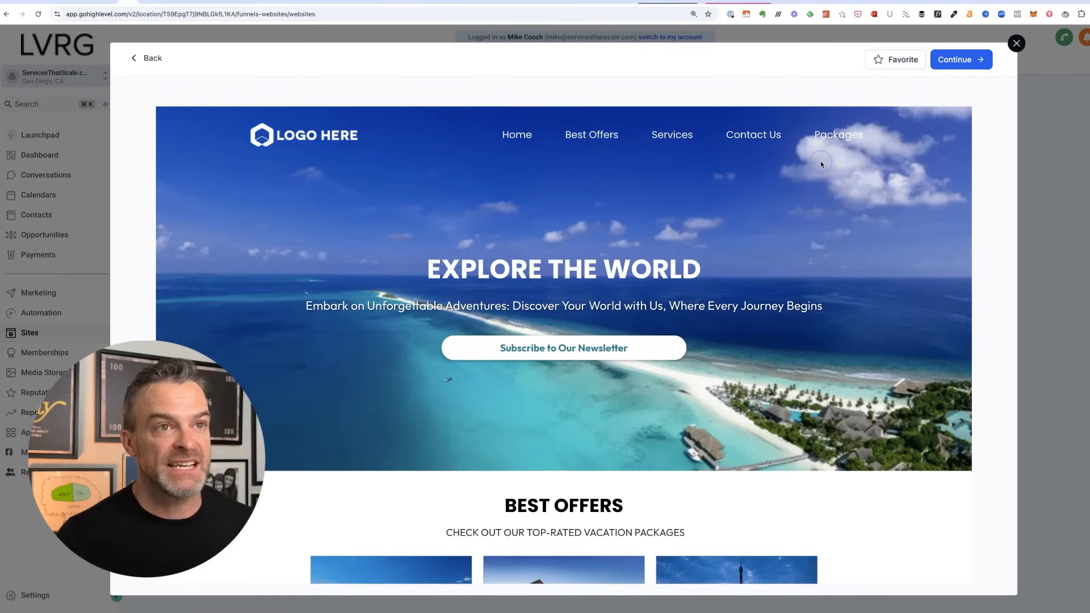
{"action": "left_click", "coordinate": [971, 60]}
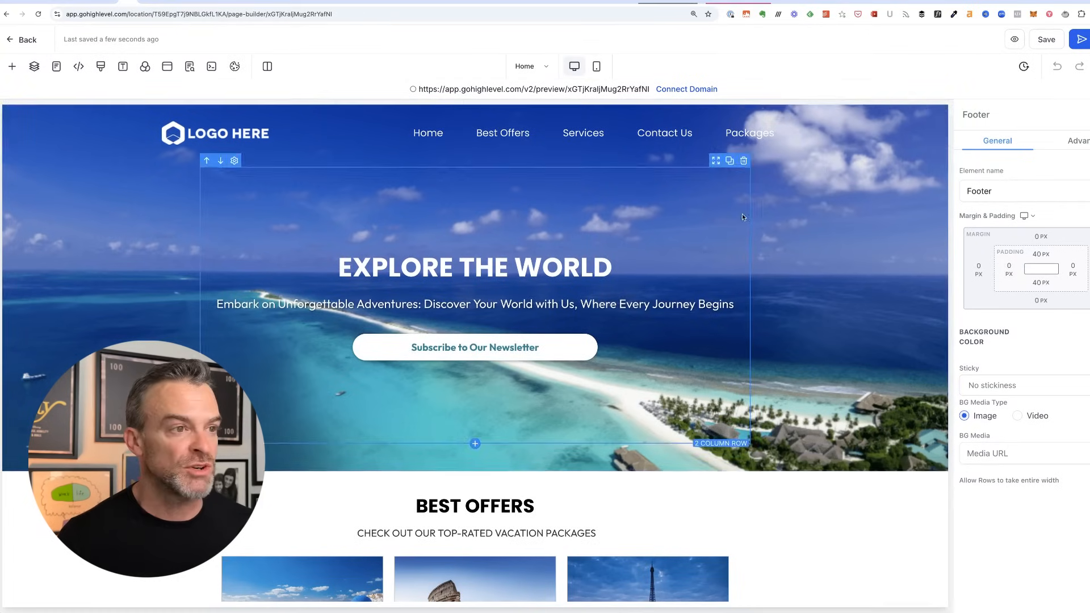
Step: Select the page's header section to show its settings and view the Best Offers section below it
{"action": "scroll", "coordinate": [741, 213], "scroll_direction": "down", "scroll_amount": 2}
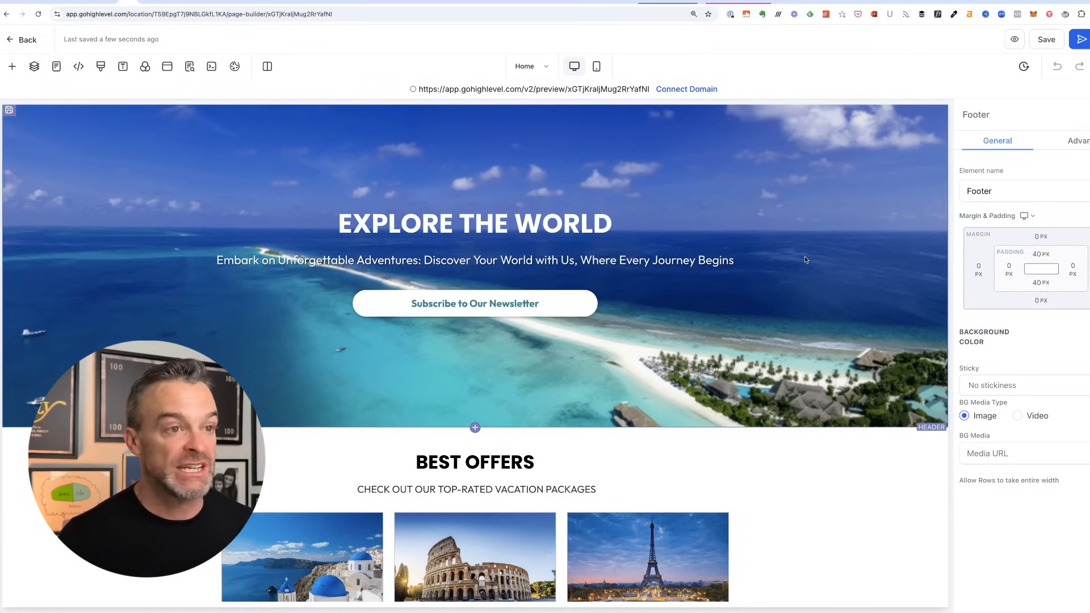
{"action": "left_click", "coordinate": [804, 257]}
{"action": "scroll", "coordinate": [759, 256], "scroll_direction": "down", "scroll_amount": 4}
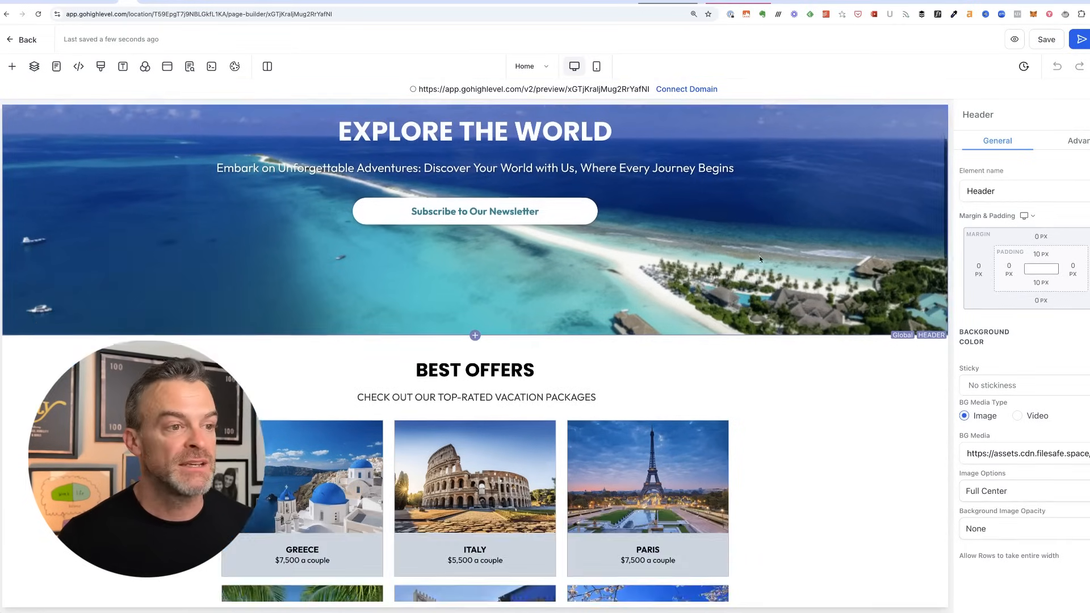
{"action": "scroll", "coordinate": [759, 258], "scroll_direction": "down", "scroll_amount": 6}
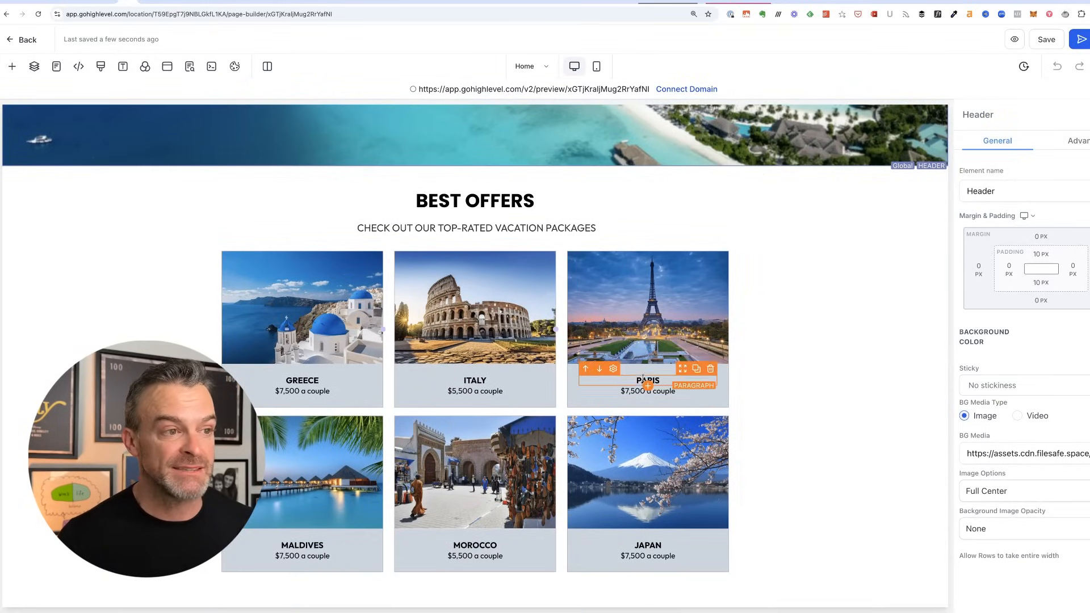
Step: Select the PARIS caption text and the Eiffel Tower image in Best Offers, and examine the image's settings
{"action": "left_click", "coordinate": [629, 382]}
{"action": "left_click", "coordinate": [636, 382]}
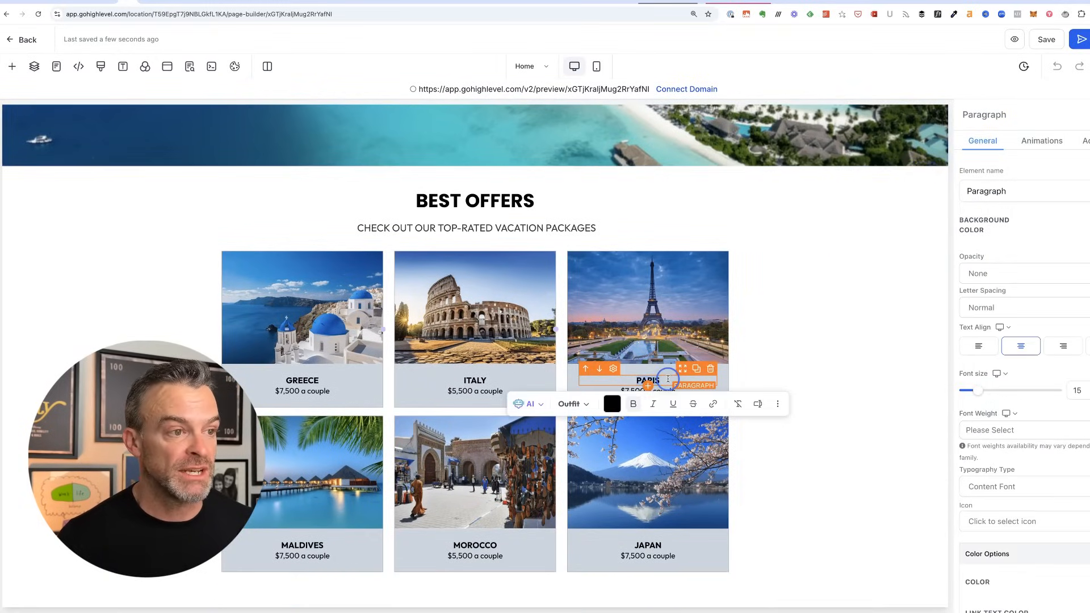
{"action": "left_click", "coordinate": [667, 308]}
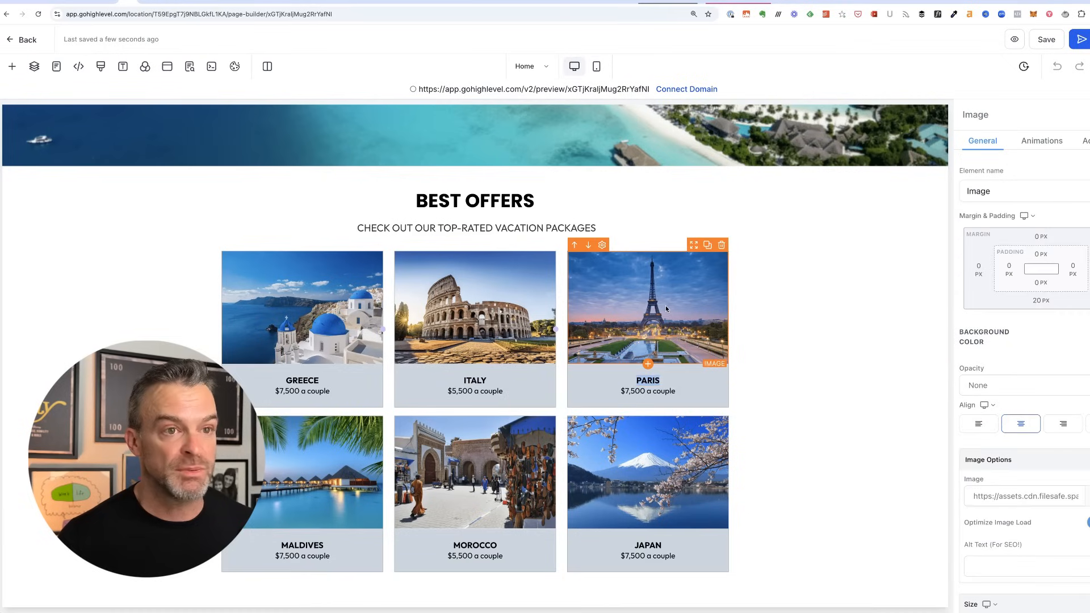
{"action": "scroll", "coordinate": [1082, 441], "scroll_direction": "down", "scroll_amount": 3}
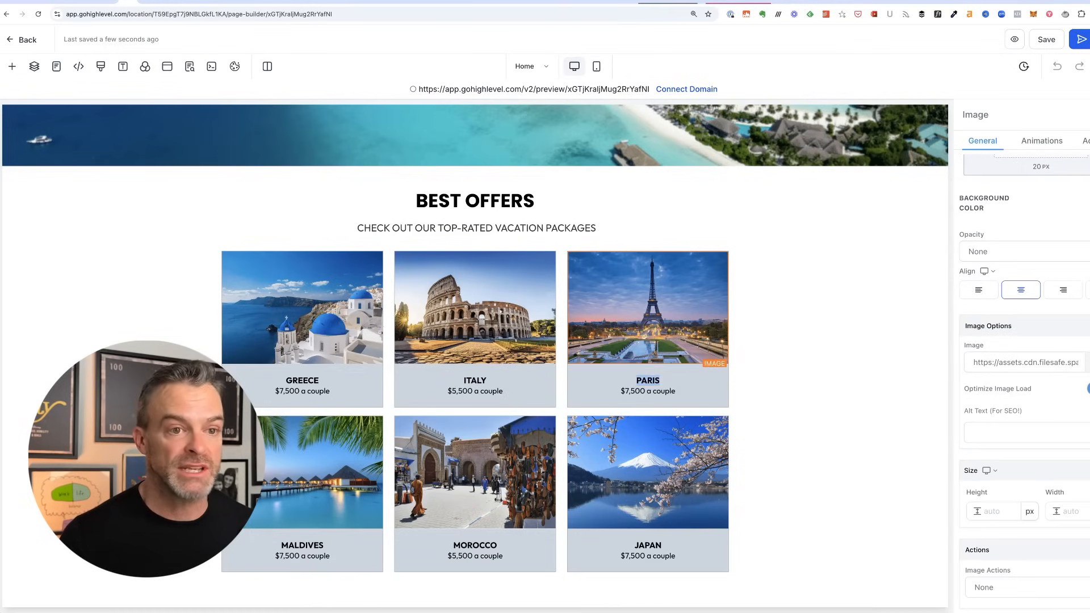
{"action": "scroll", "coordinate": [819, 359], "scroll_direction": "up", "scroll_amount": 4}
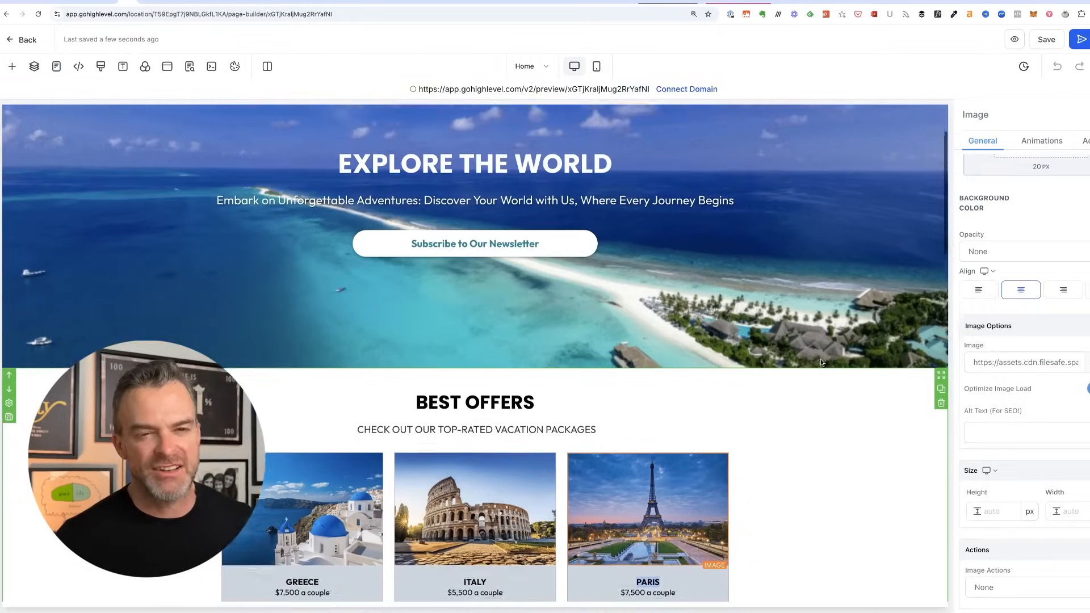
{"action": "scroll", "coordinate": [819, 359], "scroll_direction": "up", "scroll_amount": 2}
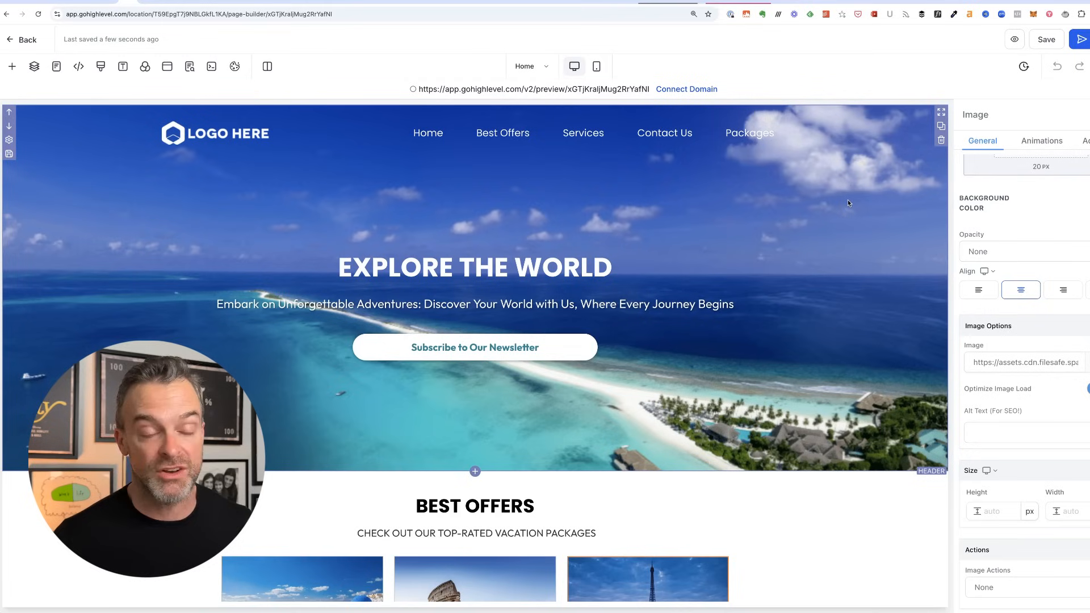
Step: Check the home page's layout in mobile mode and return to desktop mode
{"action": "left_click", "coordinate": [596, 66]}
{"action": "scroll", "coordinate": [498, 230], "scroll_direction": "down", "scroll_amount": 20}
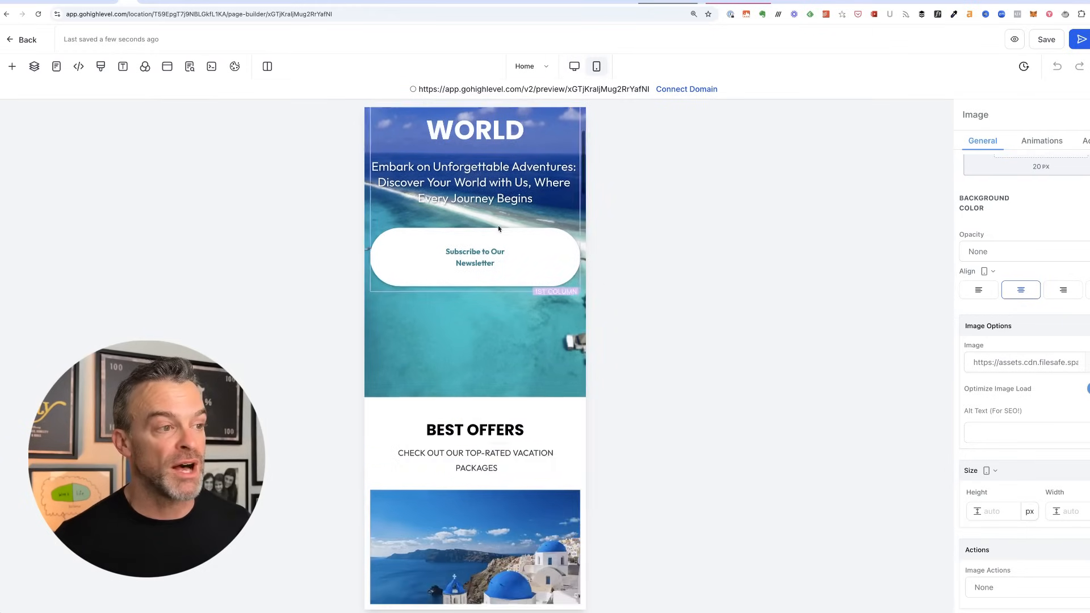
{"action": "scroll", "coordinate": [498, 229], "scroll_direction": "up", "scroll_amount": 15}
{"action": "scroll", "coordinate": [498, 227], "scroll_direction": "up", "scroll_amount": 5}
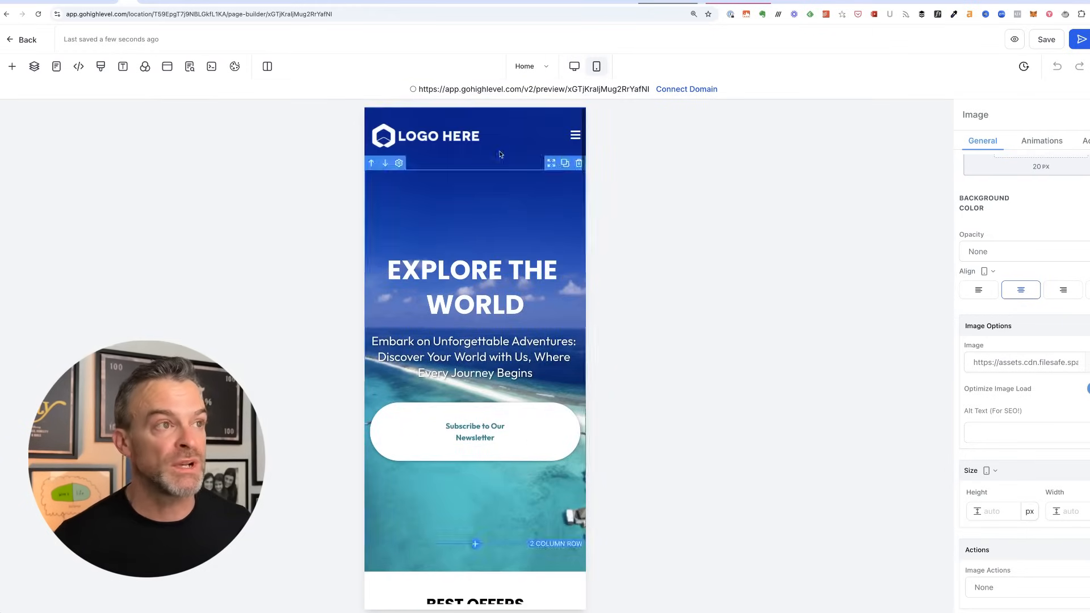
{"action": "left_click", "coordinate": [574, 66]}
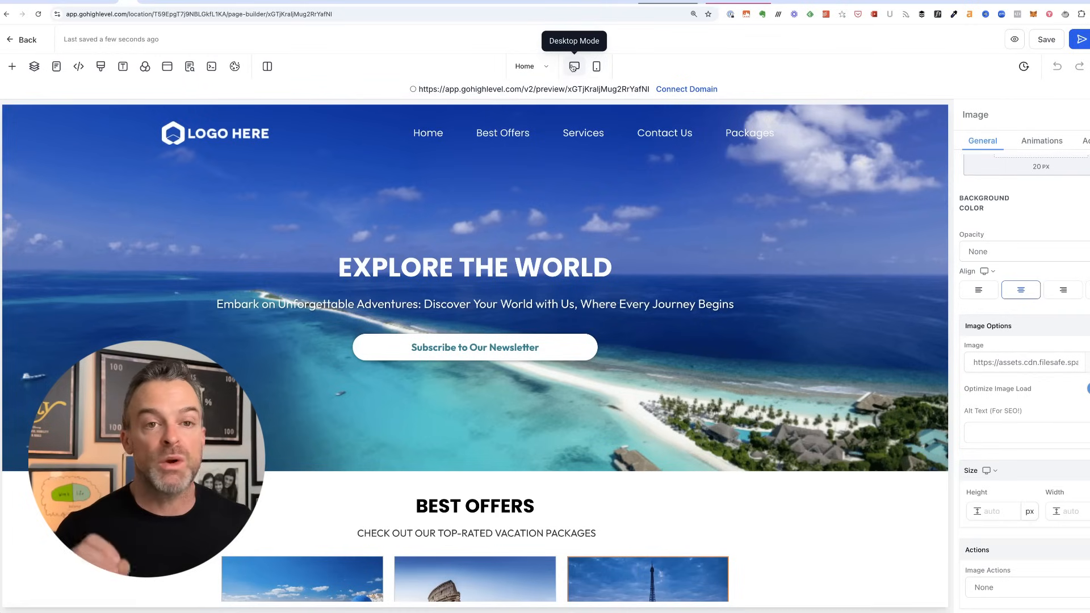